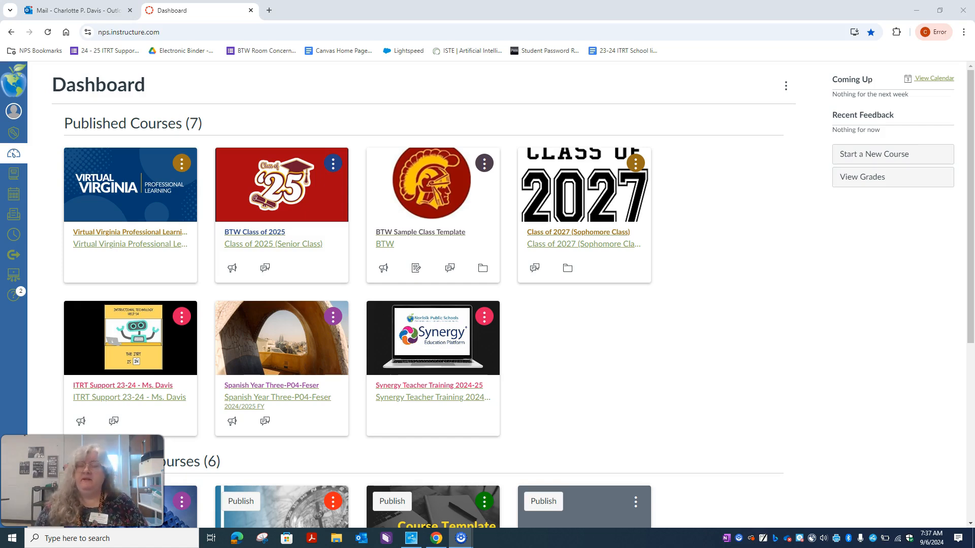
- Open the unpublished Demo course and add a module named Introduction
scroll(444, 411, "down", 6)
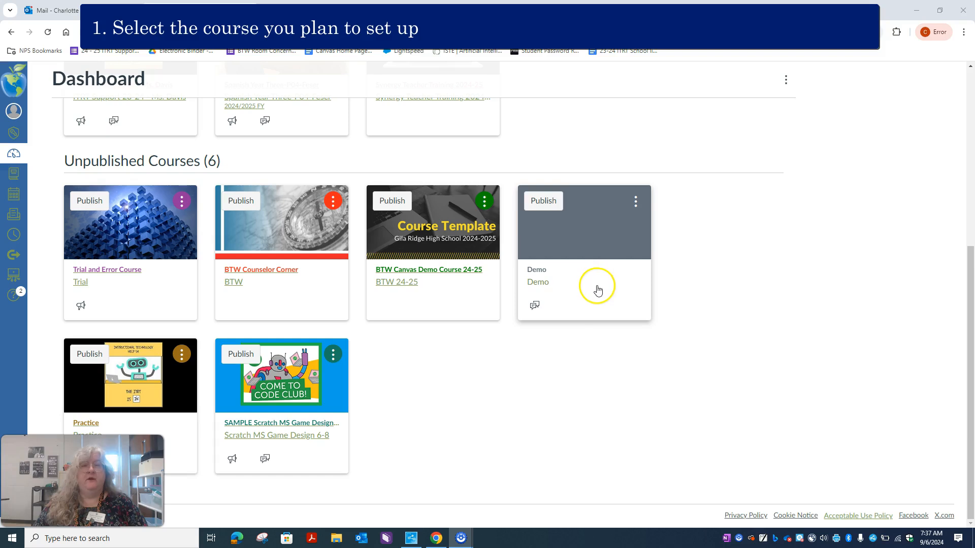
left_click(540, 281)
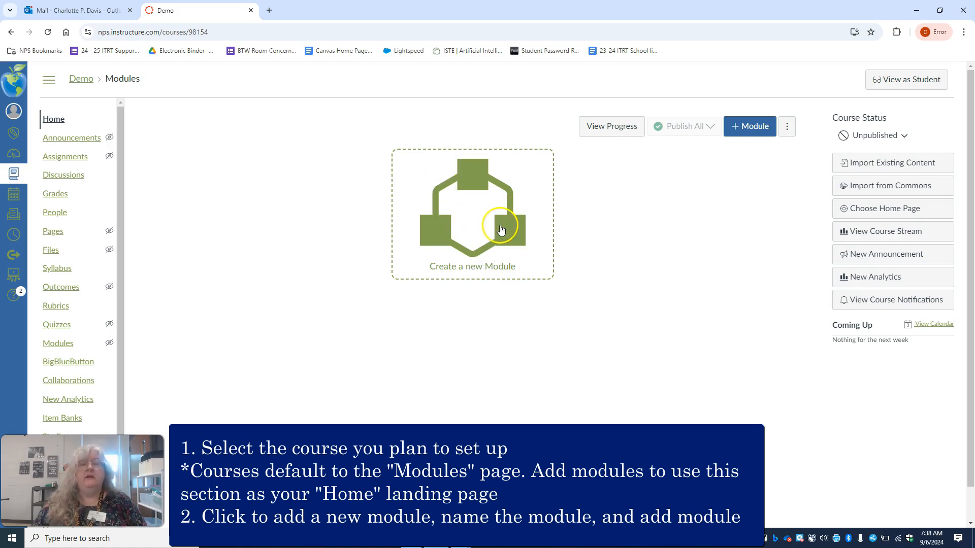
left_click(755, 127)
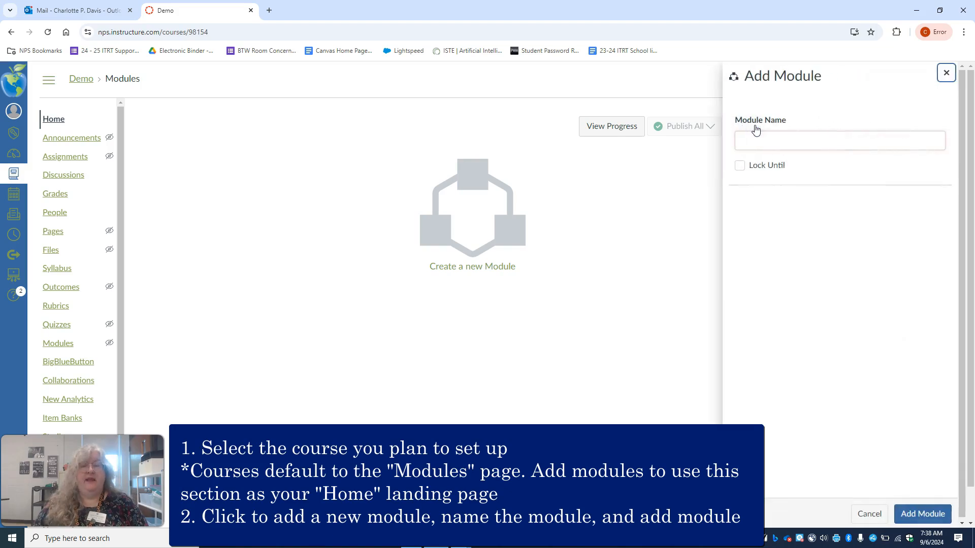
left_click(750, 142)
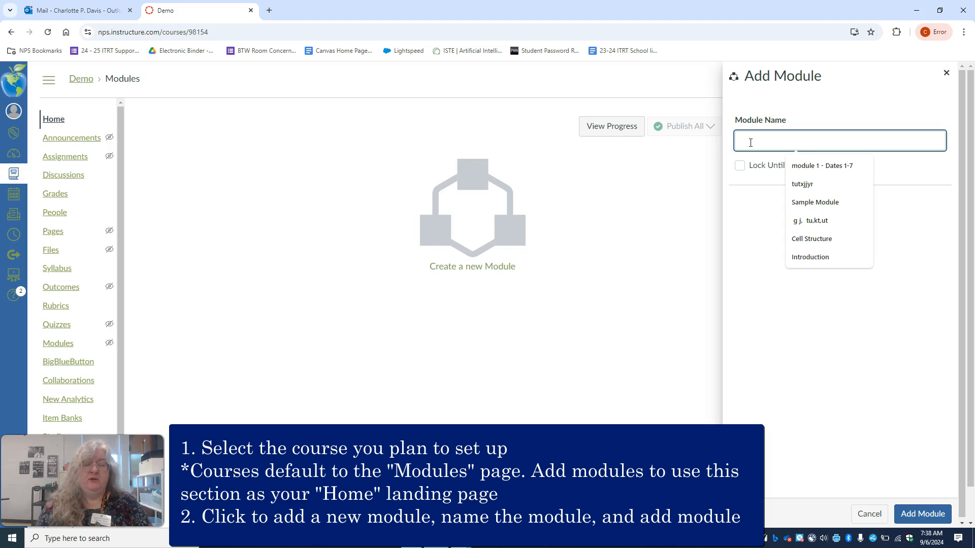
type("In")
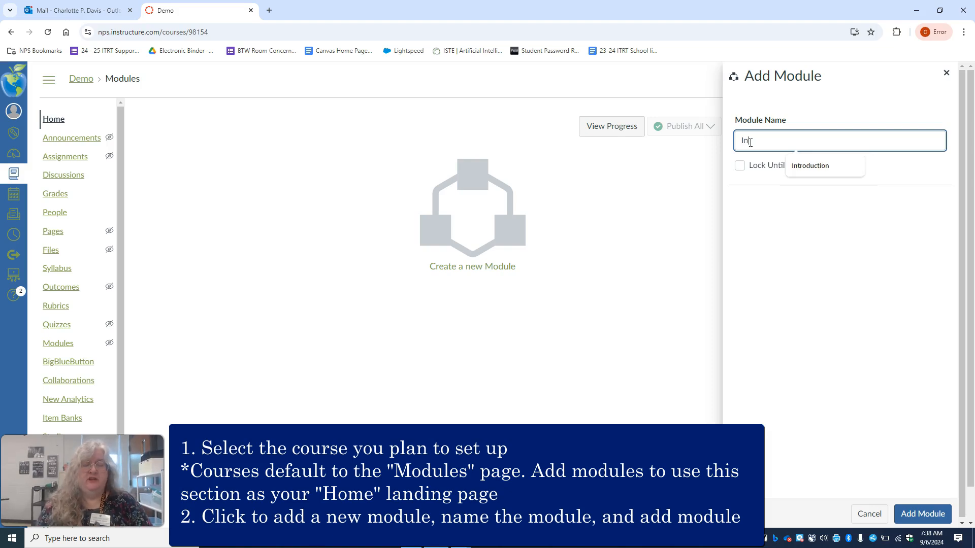
type("troduction")
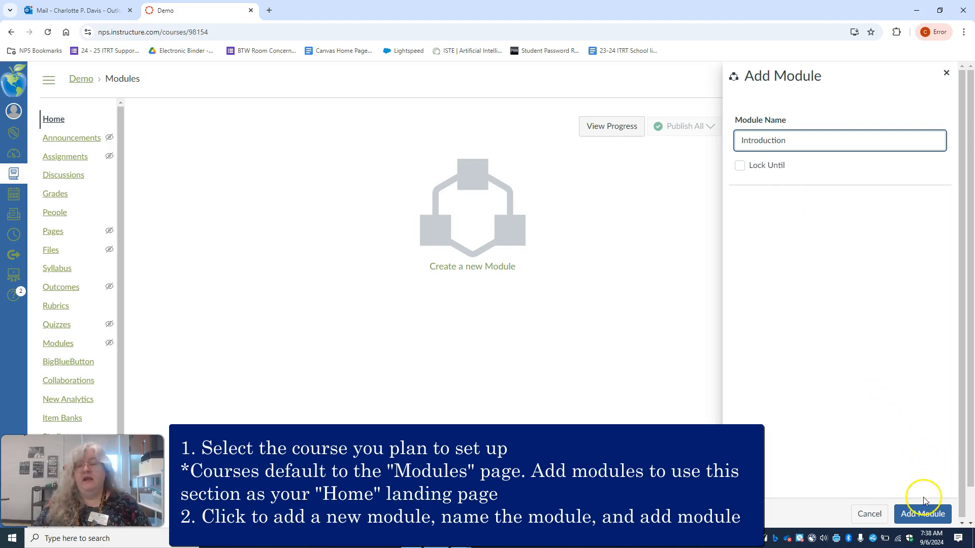
left_click(920, 516)
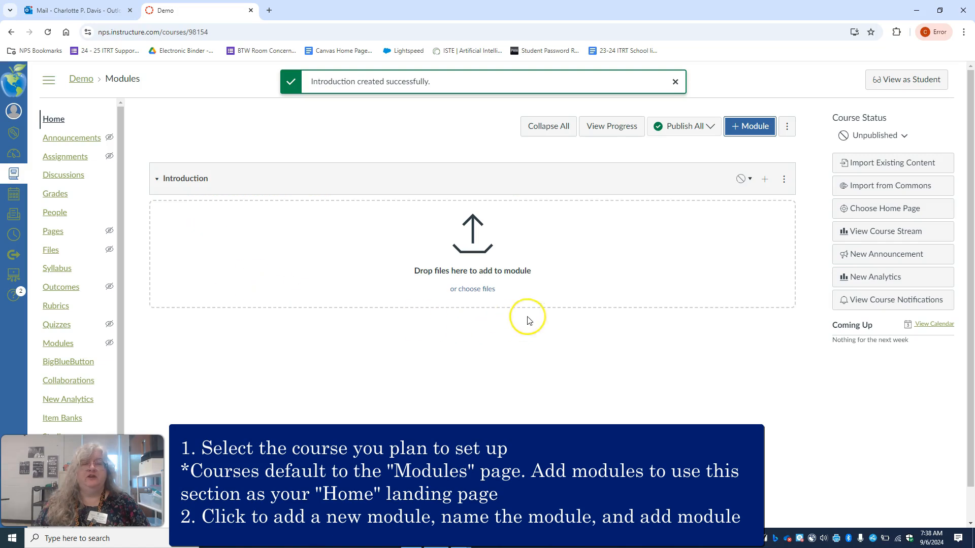
left_click(765, 183)
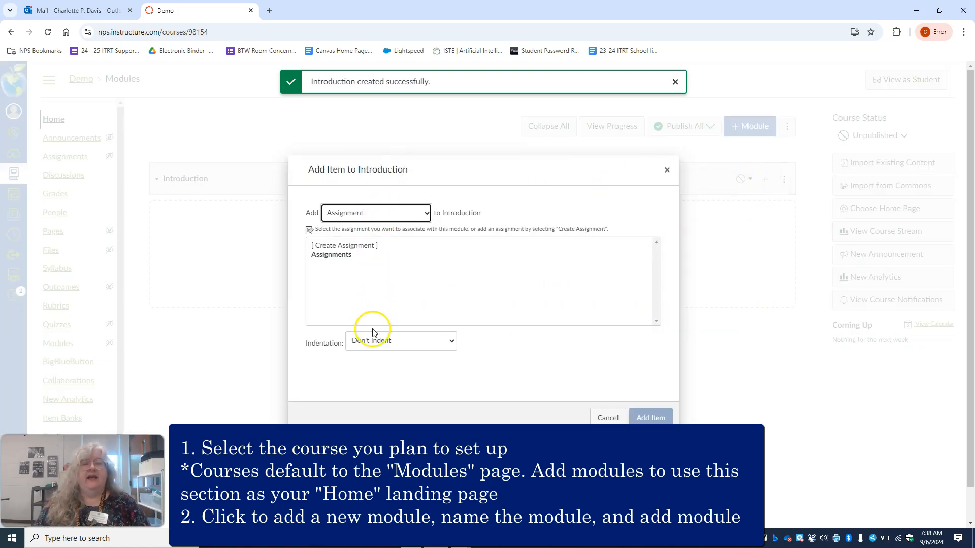
left_click(611, 421)
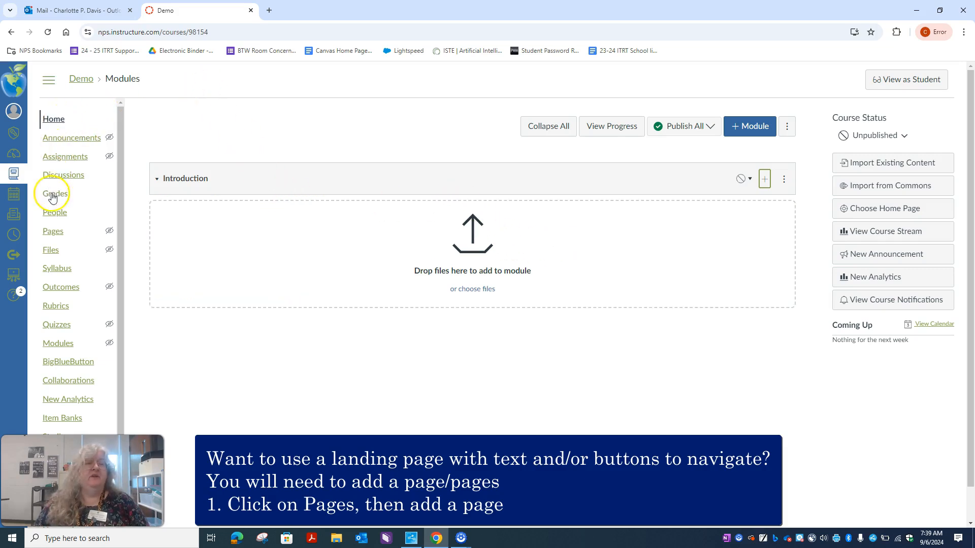
- Create a new course page titled Introduction and paste the copied landing page template into its body
left_click(51, 235)
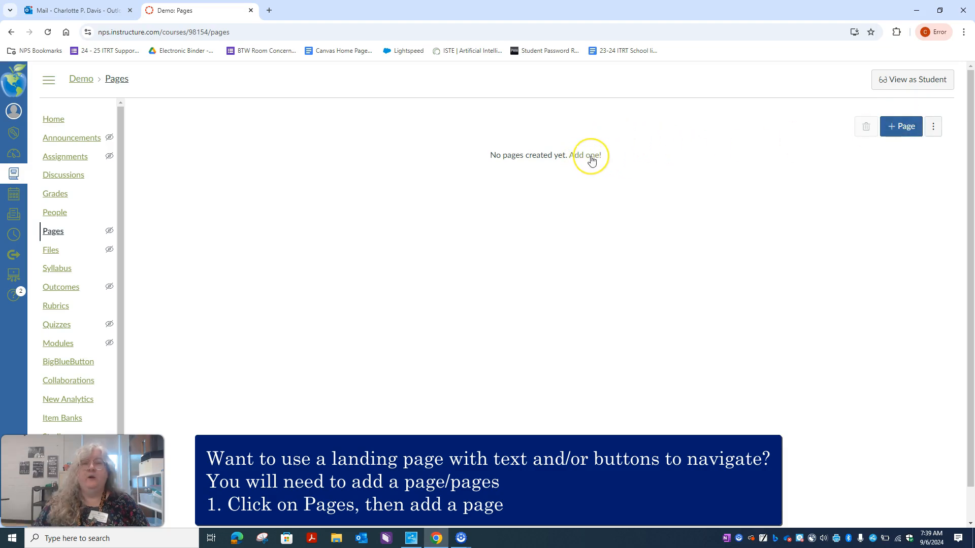
left_click(892, 131)
left_click(320, 154)
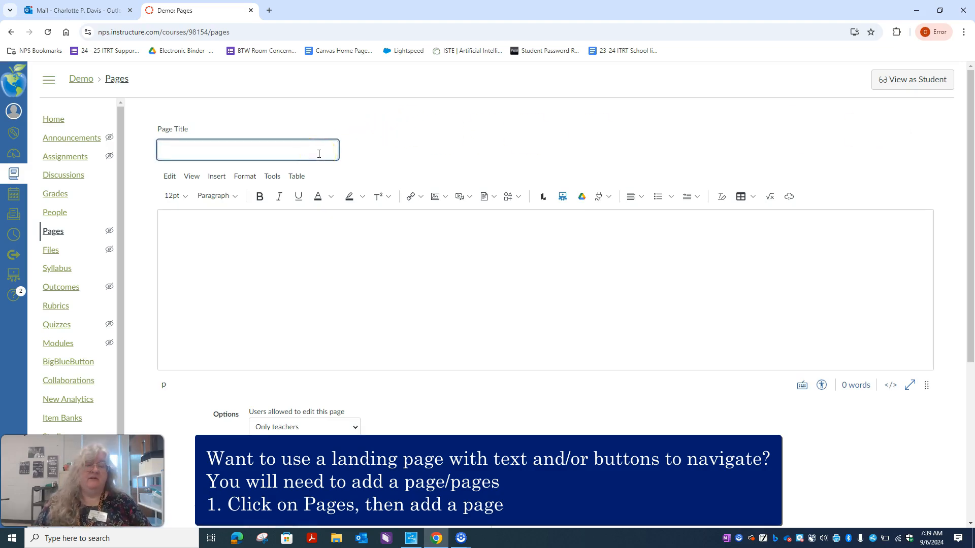
type("Introduction")
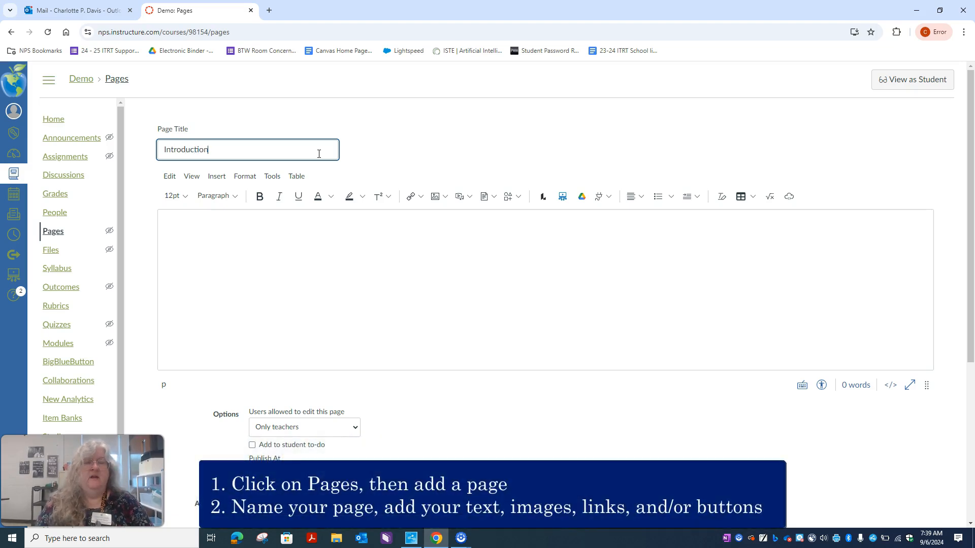
left_click(258, 238)
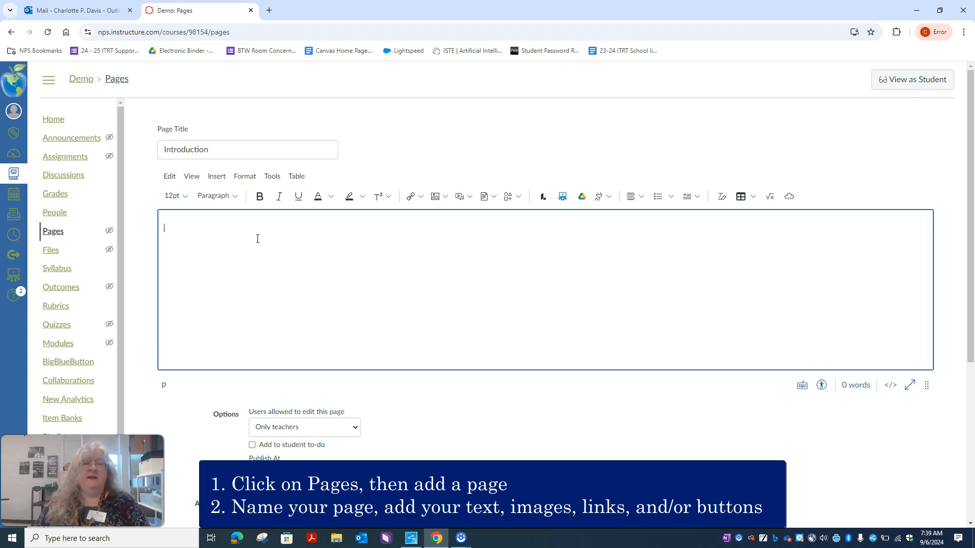
key("ctrl+v")
- Examine the pasted template from its banner to its button images, including the image upload options
scroll(457, 266, "up", 10)
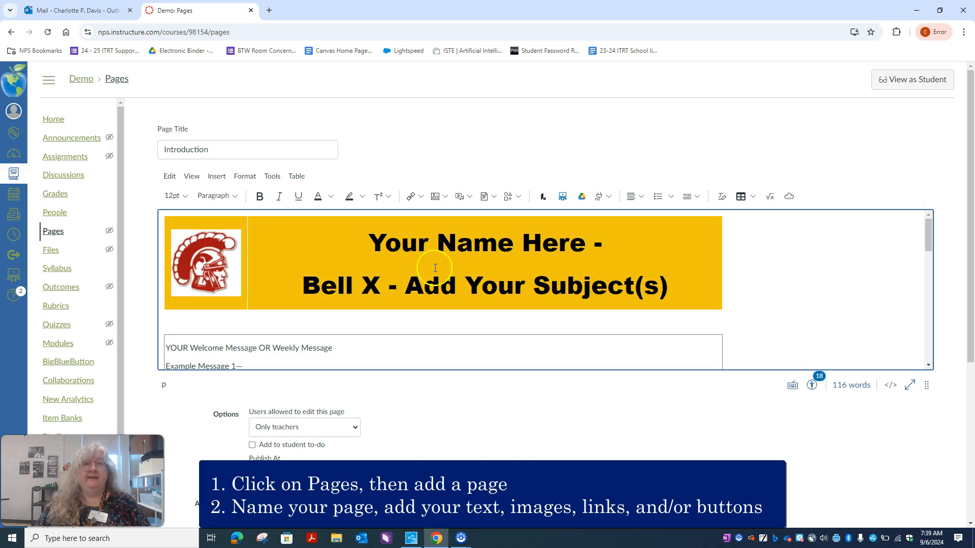
scroll(398, 267, "down", 8)
scroll(397, 267, "down", 4)
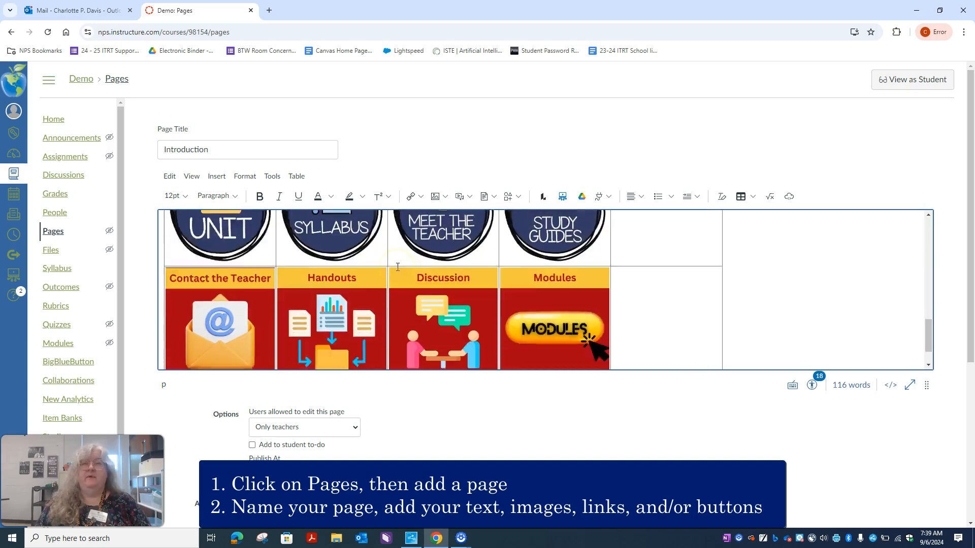
left_click(550, 309)
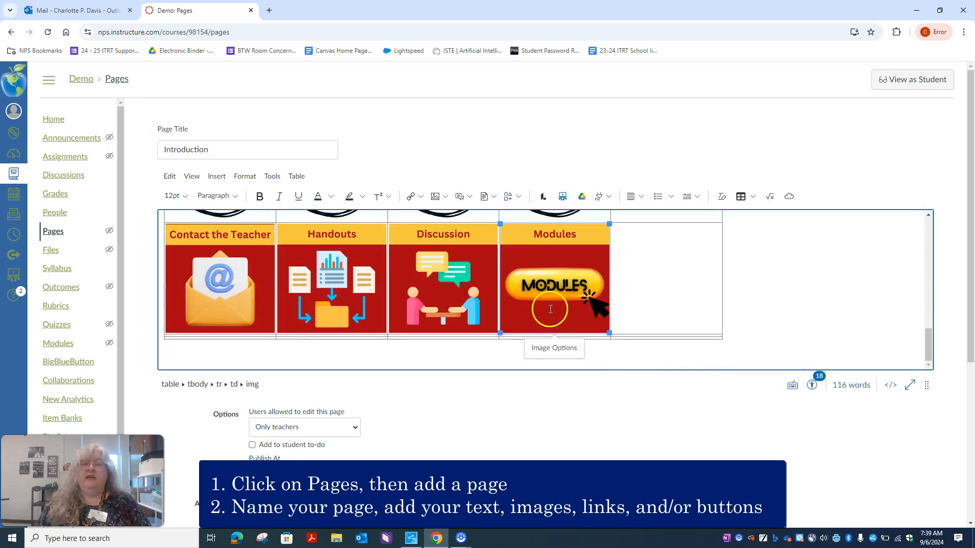
left_click(440, 197)
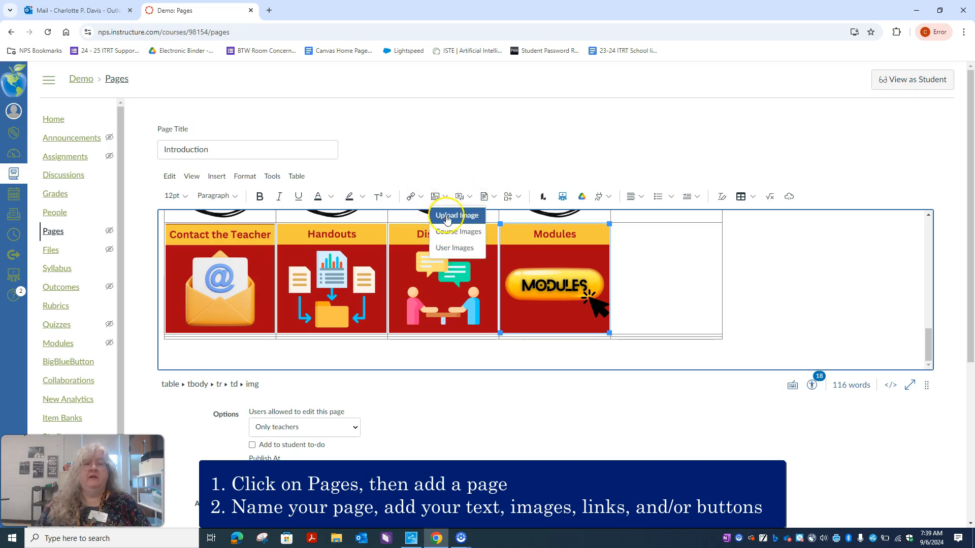
left_click(791, 275)
scroll(792, 277, "up", 10)
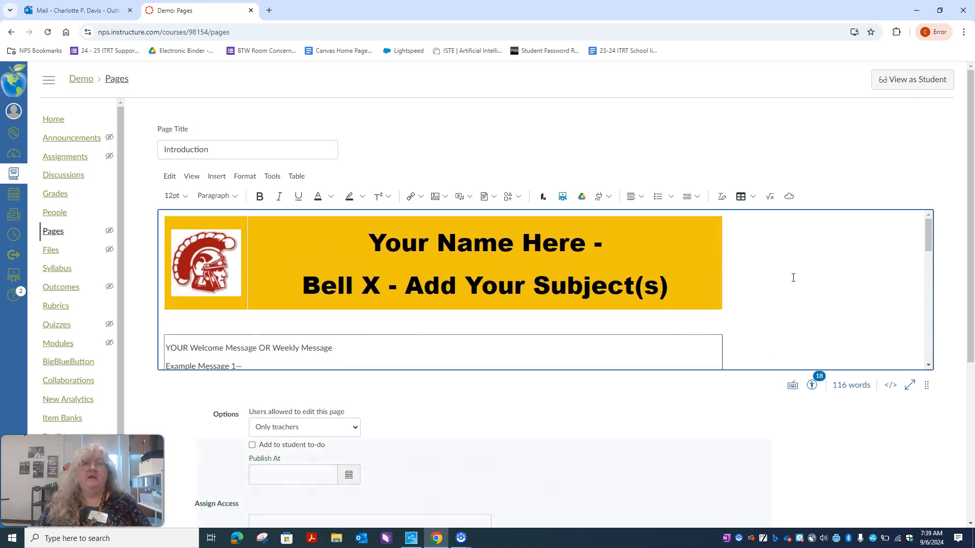
scroll(793, 278, "down", 10)
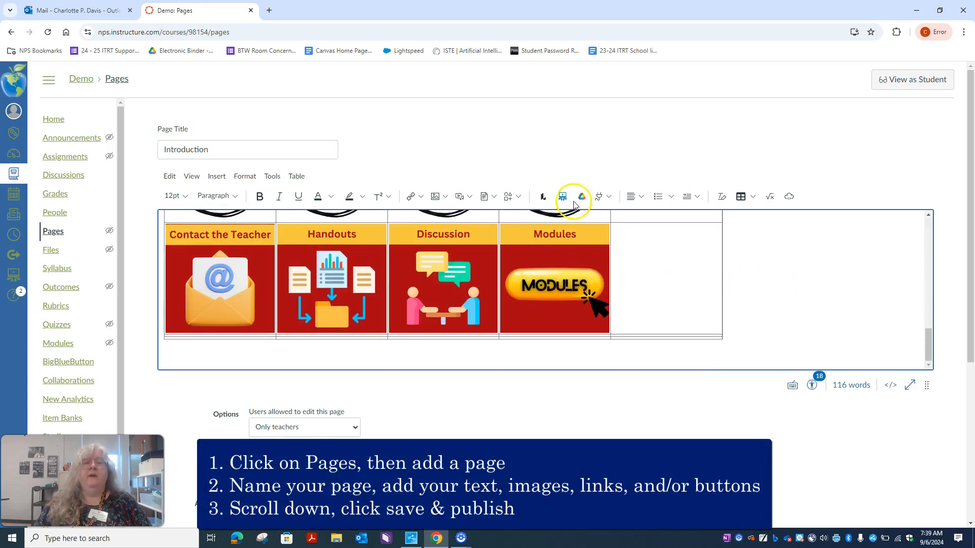
- Save and publish the Introduction page and set it as the course's front page
scroll(740, 318, "down", 5)
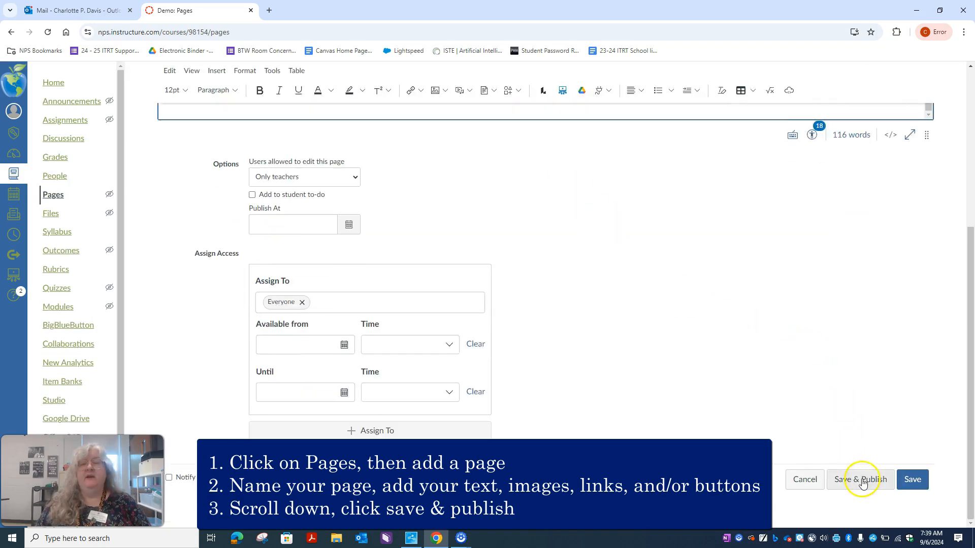
left_click(859, 488)
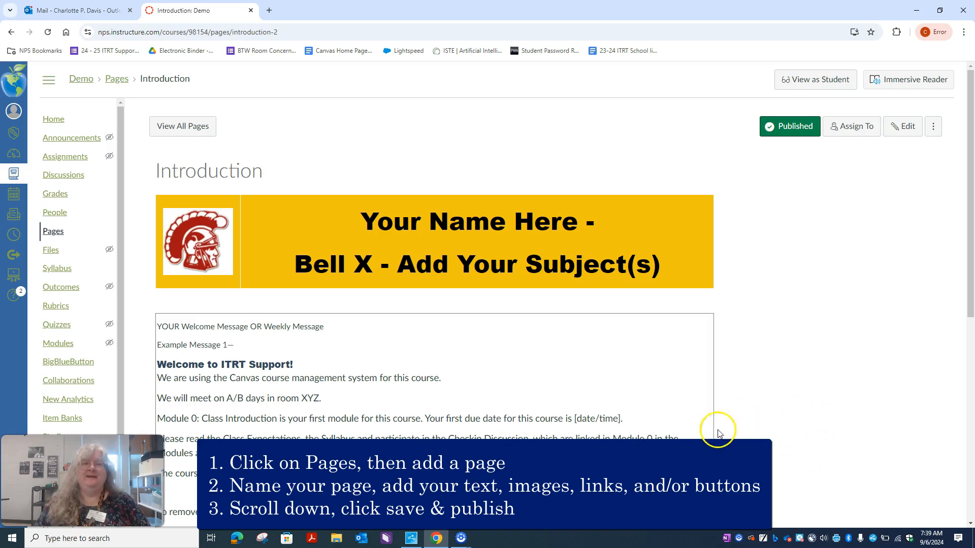
left_click(933, 128)
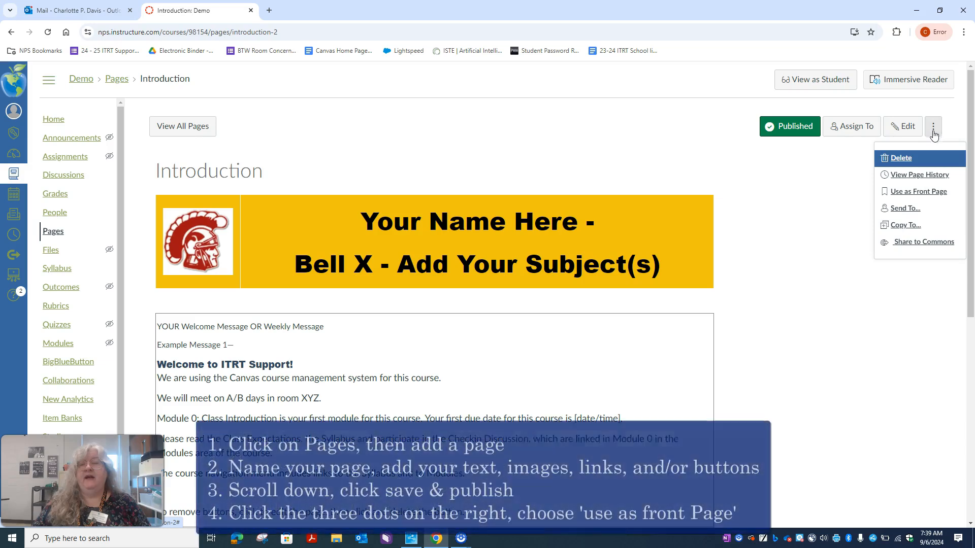
left_click(920, 192)
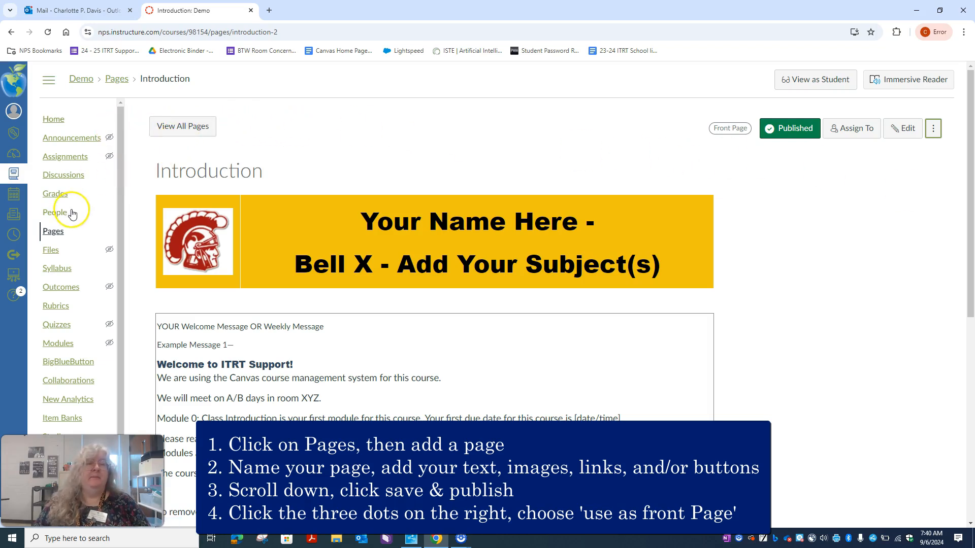
- View the list of all course pages and check the options available for the Introduction page
left_click(49, 233)
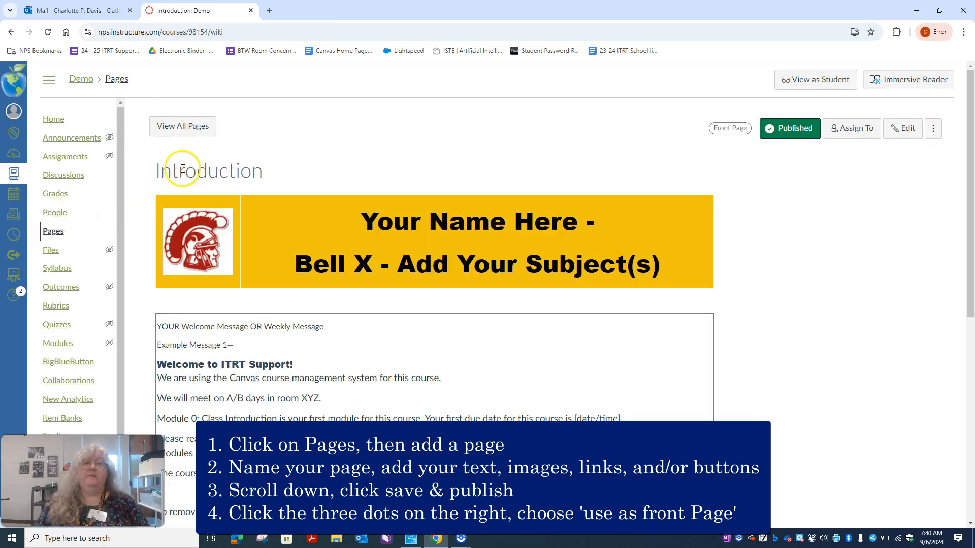
left_click(170, 131)
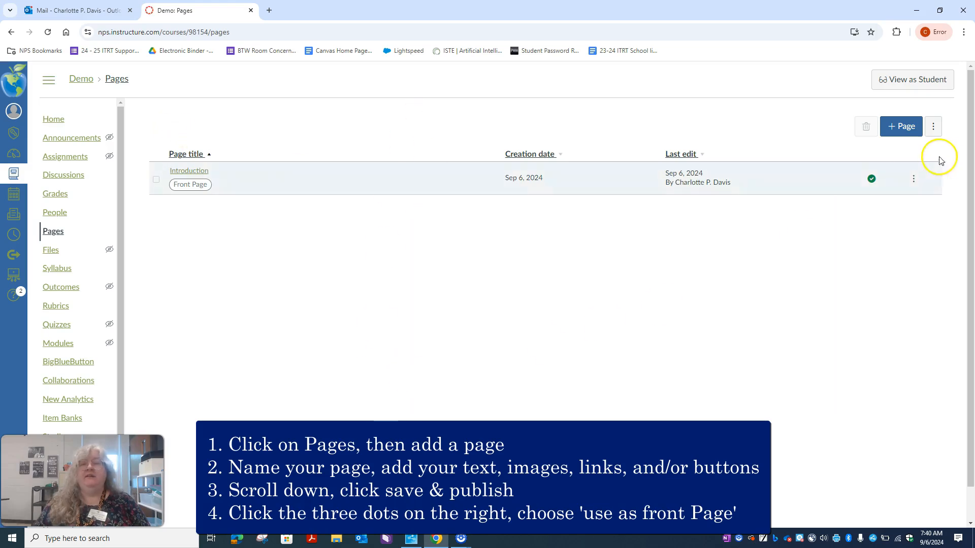
left_click(914, 182)
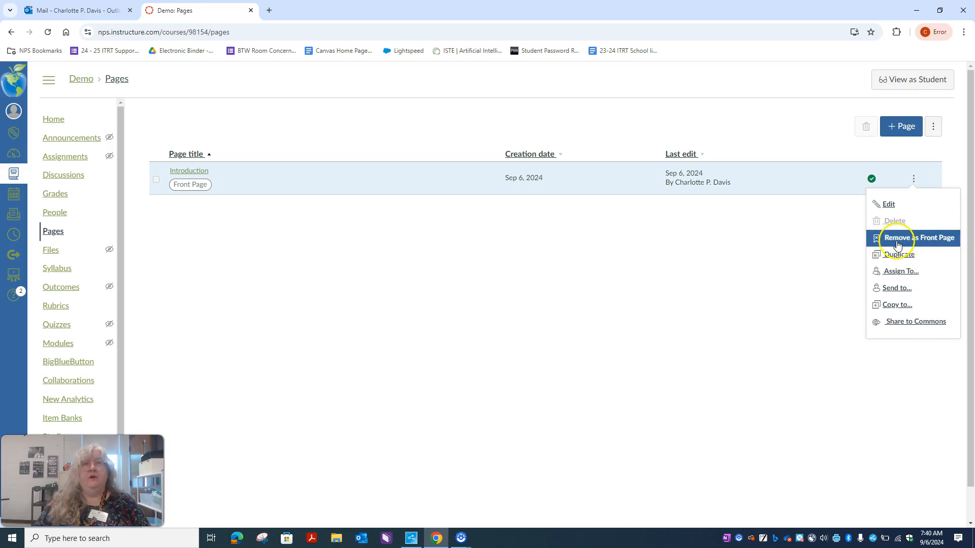
left_click(523, 289)
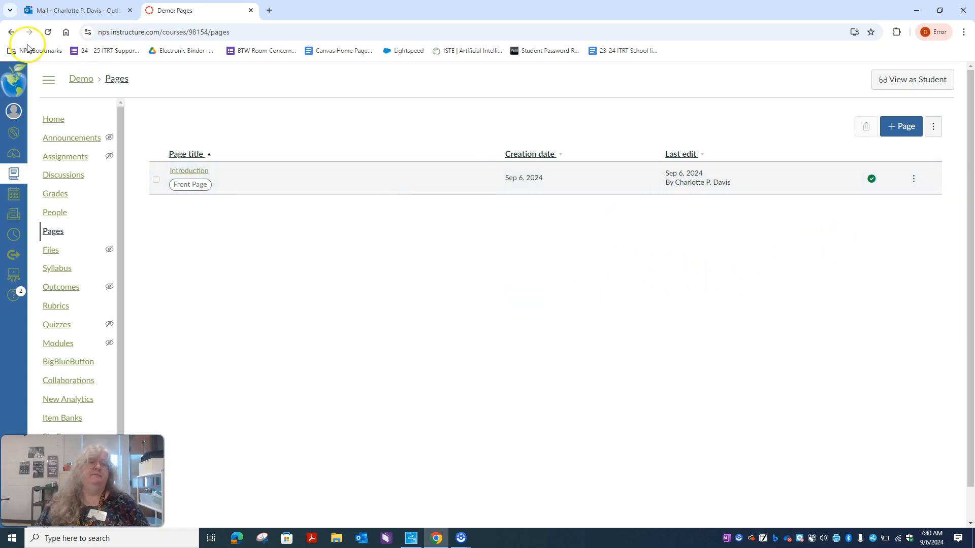
- Set the course home page to the Pages Front Page option and save the choice
left_click(51, 121)
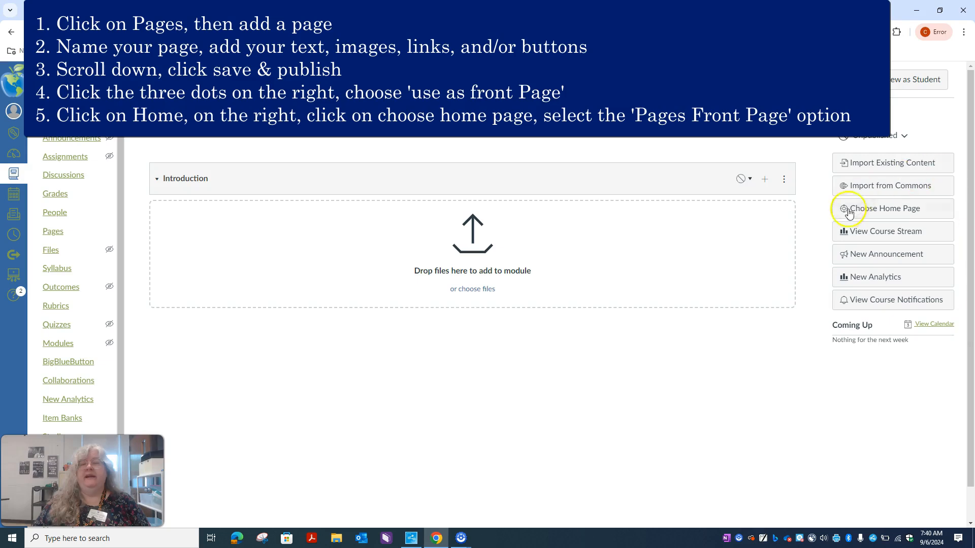
left_click(914, 217)
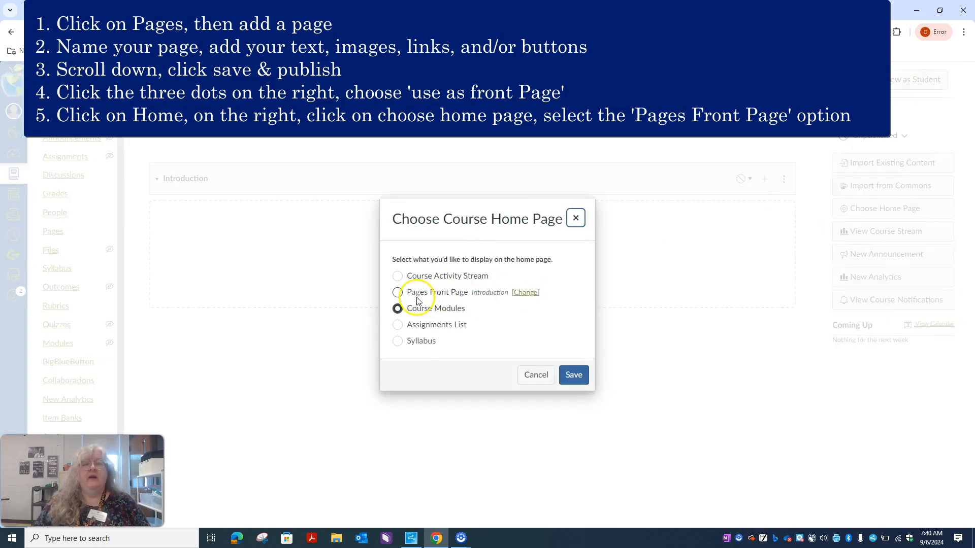
left_click(398, 292)
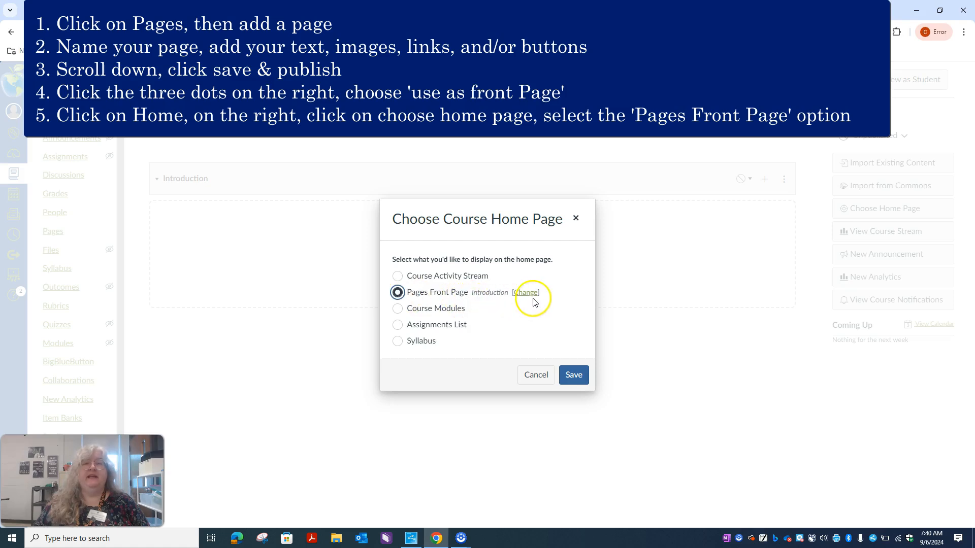
left_click(574, 376)
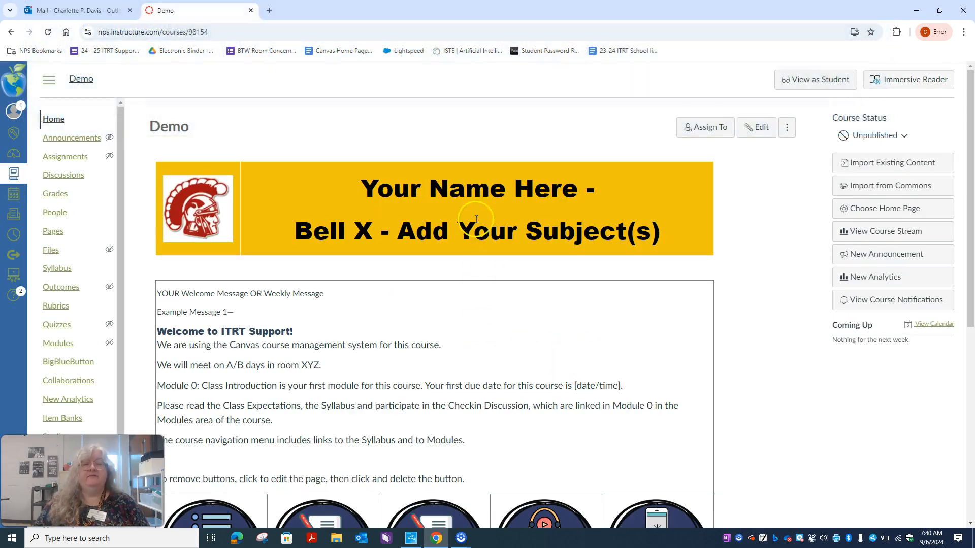
- Review the Demo course home page from the banner and welcome message to the navigation buttons
scroll(523, 461, "down", 4)
scroll(523, 461, "down", 2)
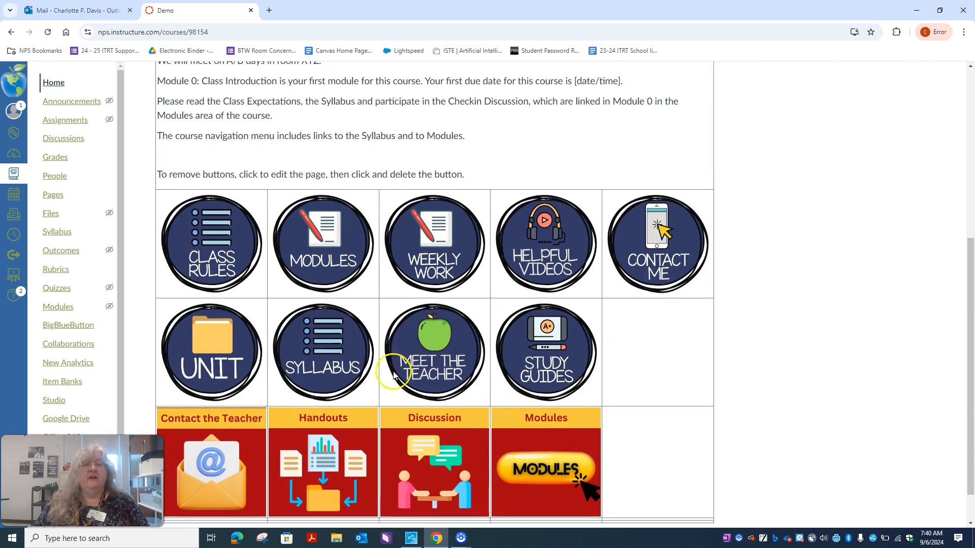
scroll(645, 338, "up", 6)
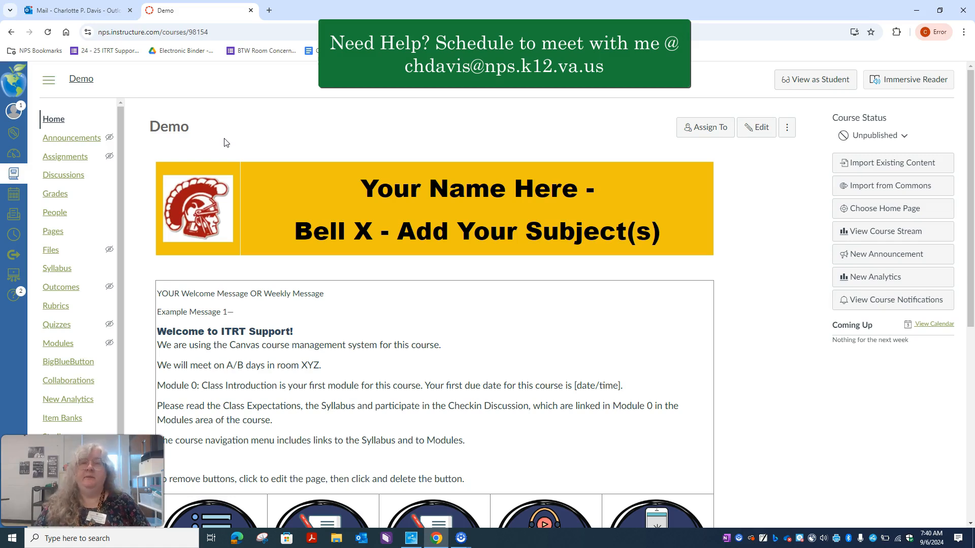
scroll(224, 142, "down", 4)
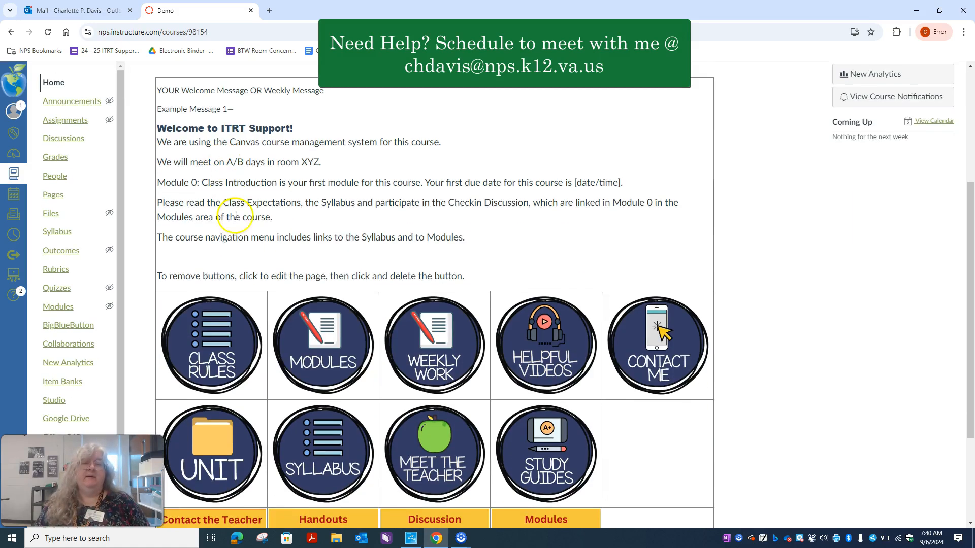